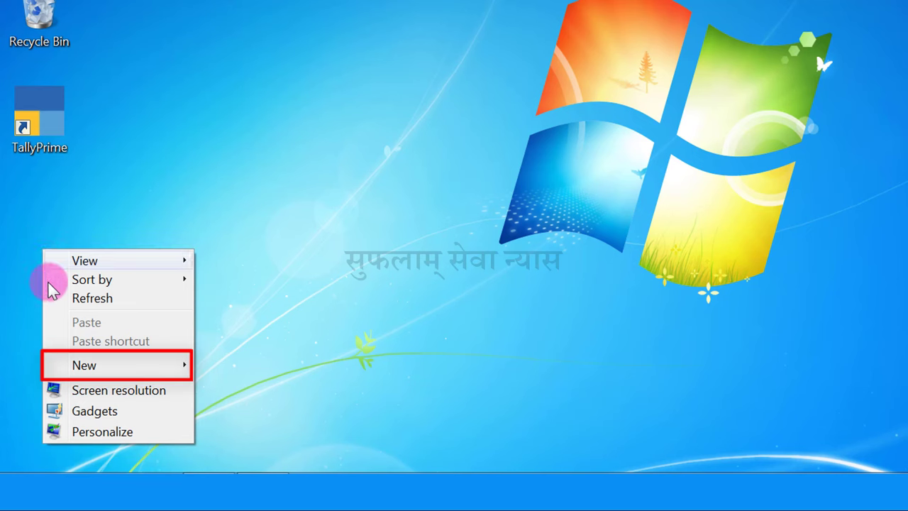
Create a new folder on the desktop and name it My Folder
{"action": "mouse_move", "coordinate": [106, 365]}
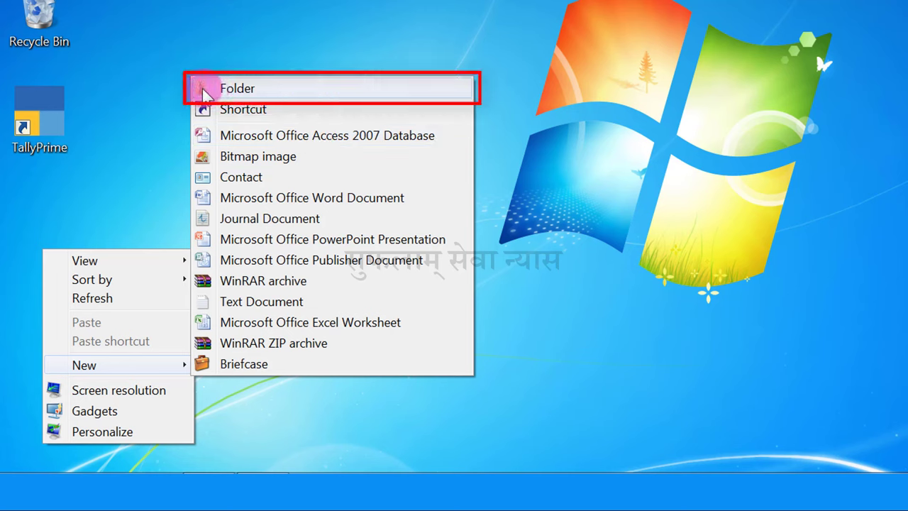
{"action": "left_click", "coordinate": [254, 88]}
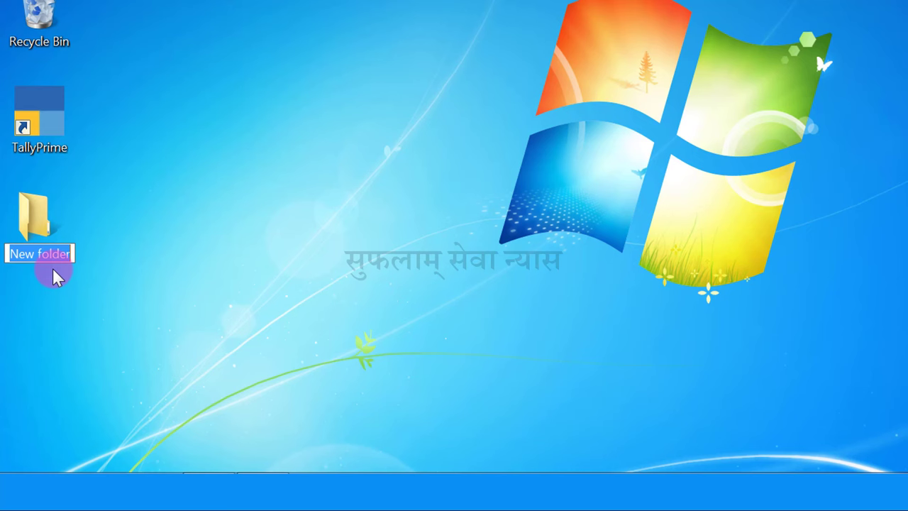
{"action": "type", "text": "My Folder"}
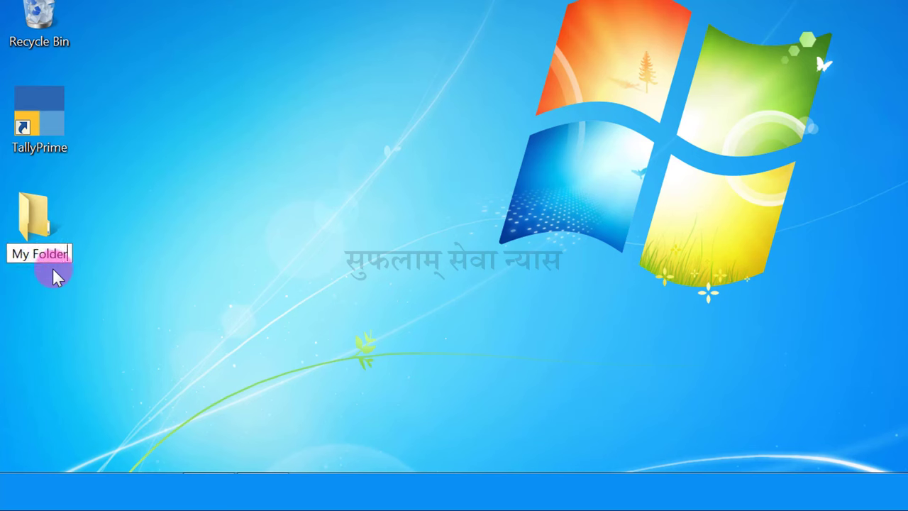
{"action": "key", "text": "Return"}
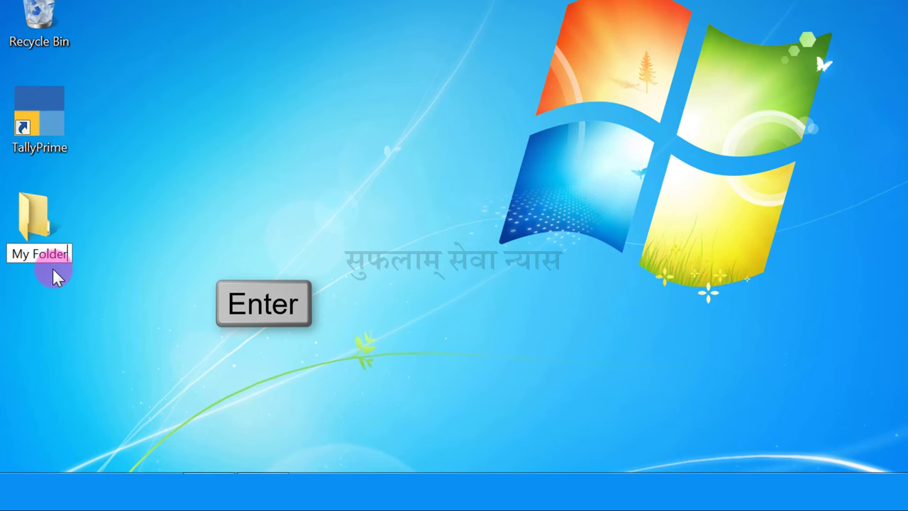
{"action": "left_click", "coordinate": [58, 273]}
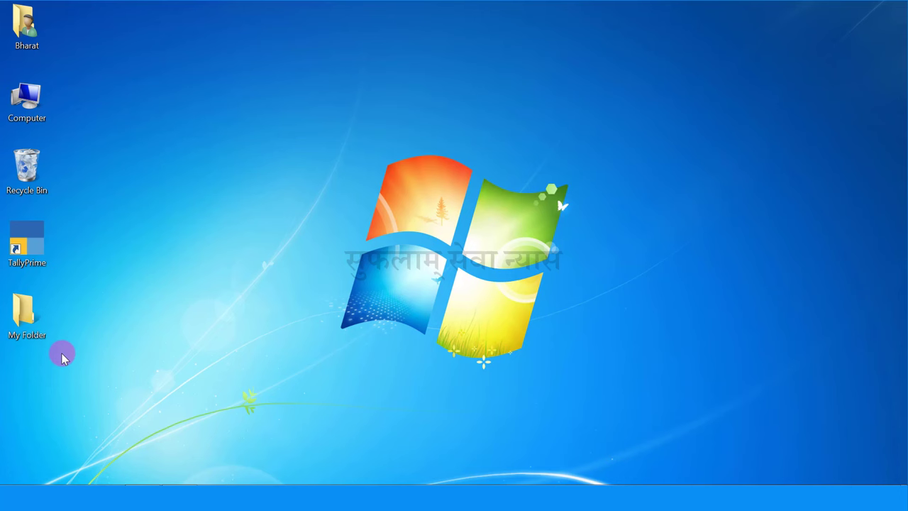
Create a new folder named Demo Folder on Local Disk (D:)
{"action": "left_click", "coordinate": [36, 103]}
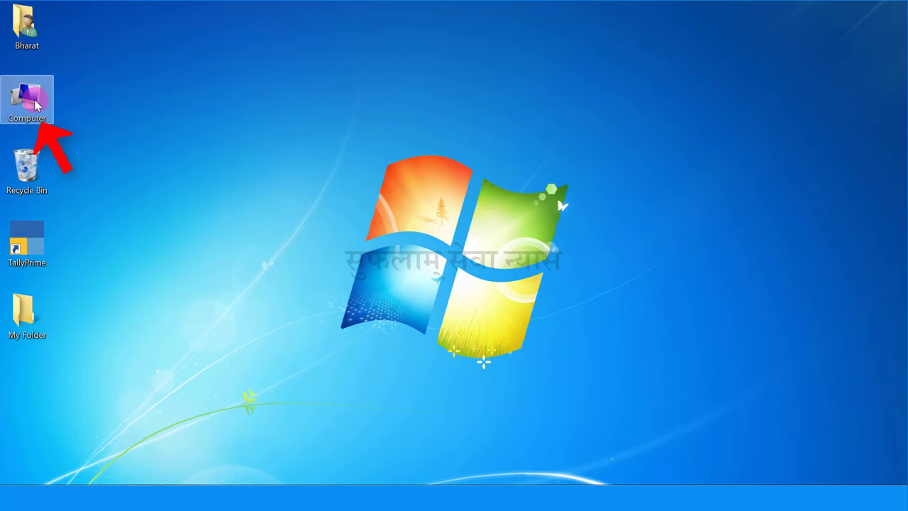
{"action": "double_click", "coordinate": [35, 103]}
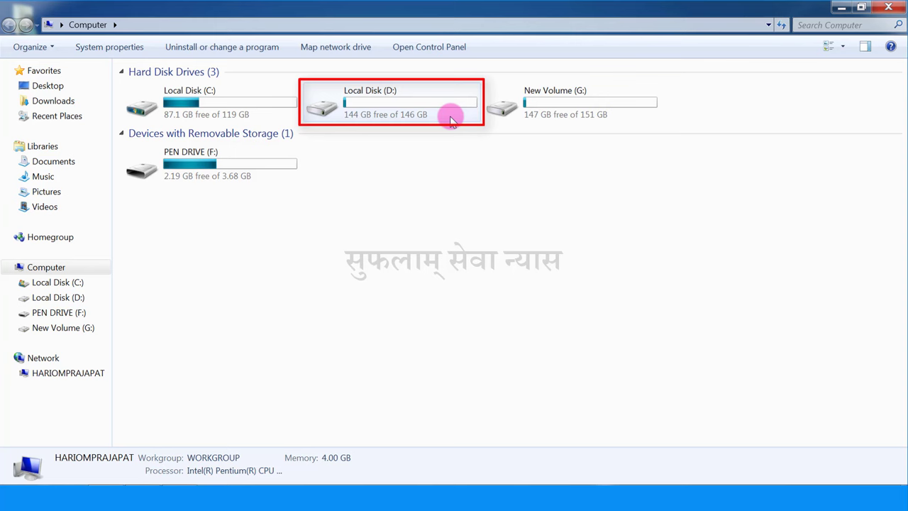
{"action": "double_click", "coordinate": [393, 107]}
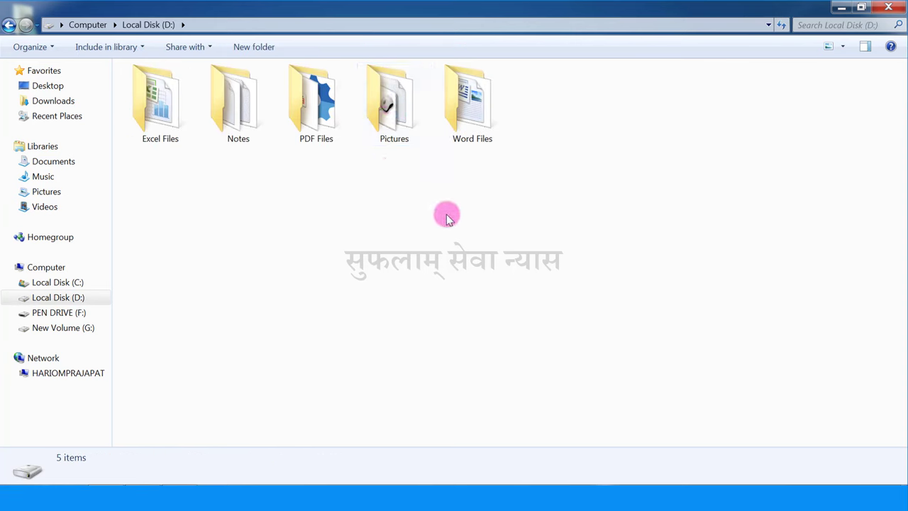
{"action": "right_click", "coordinate": [592, 134]}
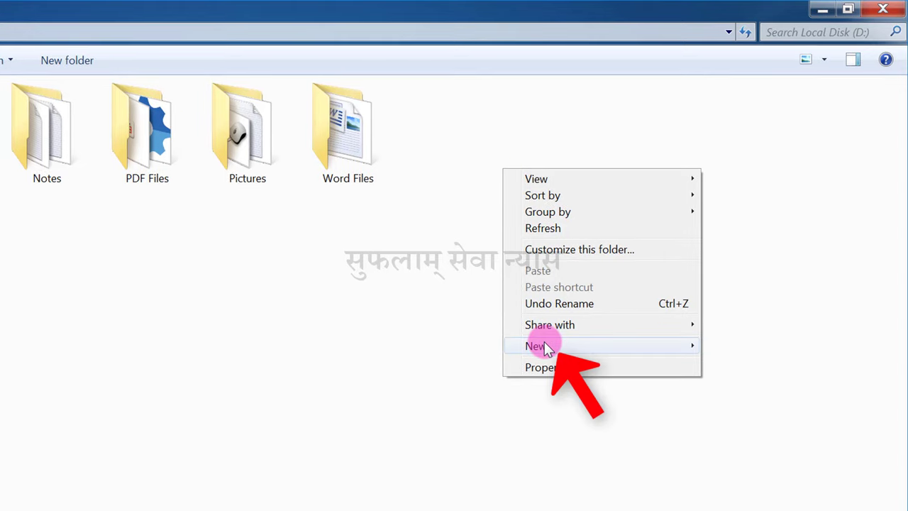
{"action": "mouse_move", "coordinate": [543, 345]}
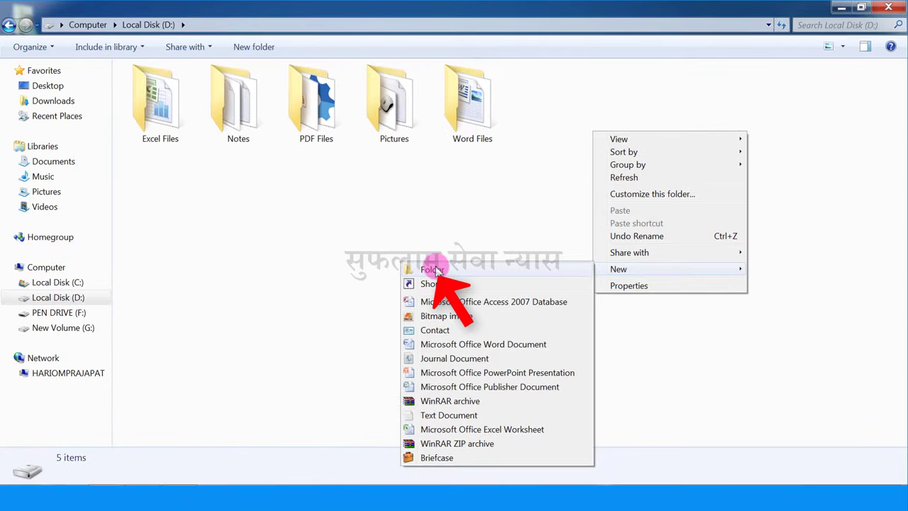
{"action": "left_click", "coordinate": [432, 269]}
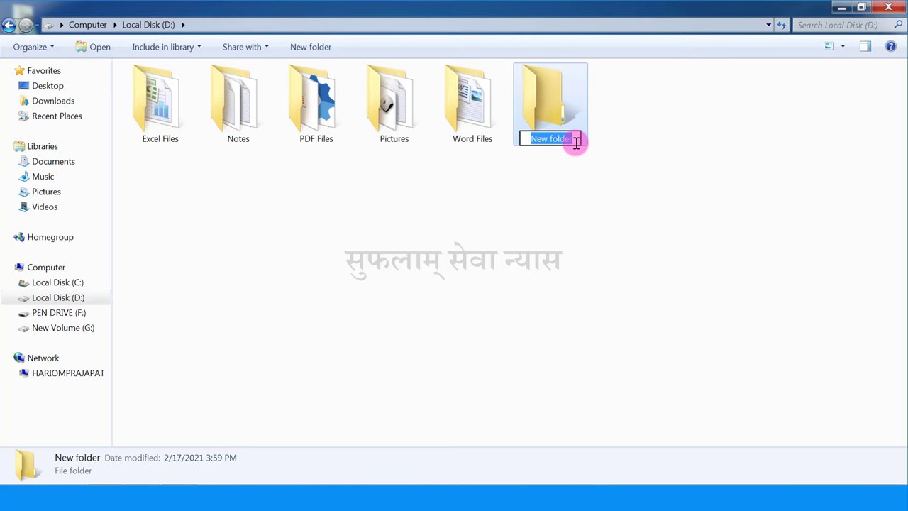
{"action": "type", "text": "Demo Folder"}
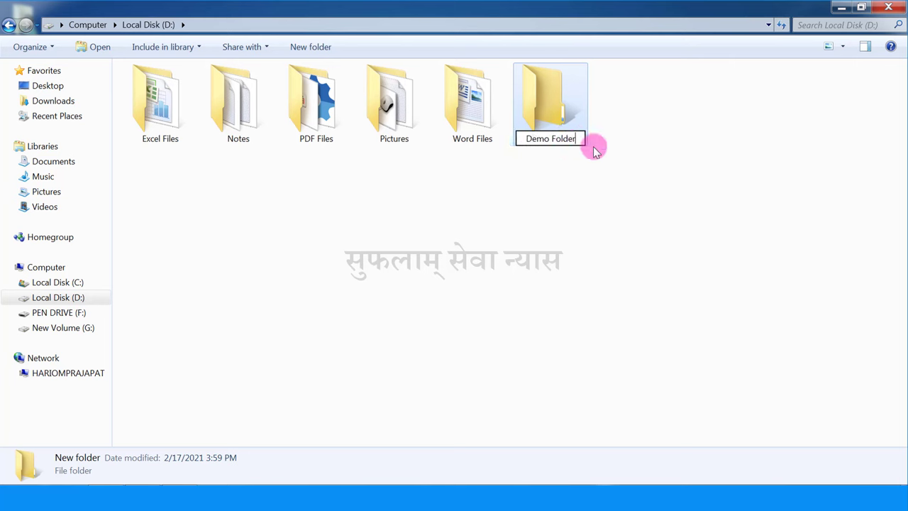
{"action": "key", "text": "Return"}
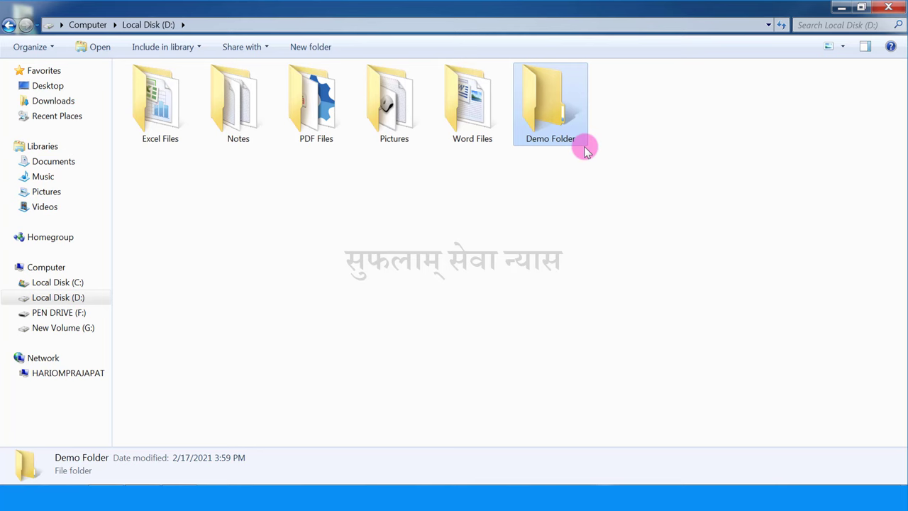
Add one more new folder beside Demo Folder on Local Disk (D:), keeping its default name
{"action": "left_click", "coordinate": [644, 134]}
{"action": "key", "text": "ctrl+shift+n"}
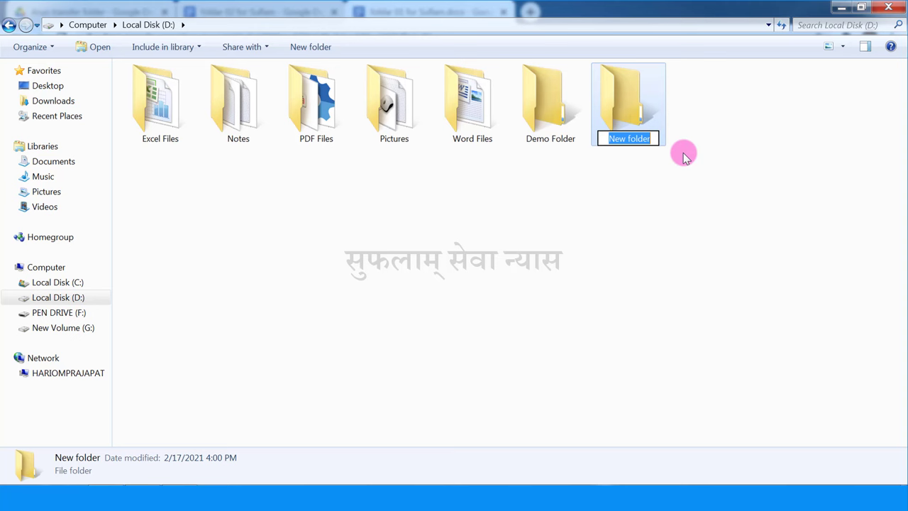
{"action": "key", "text": "Return"}
{"action": "left_click", "coordinate": [714, 171]}
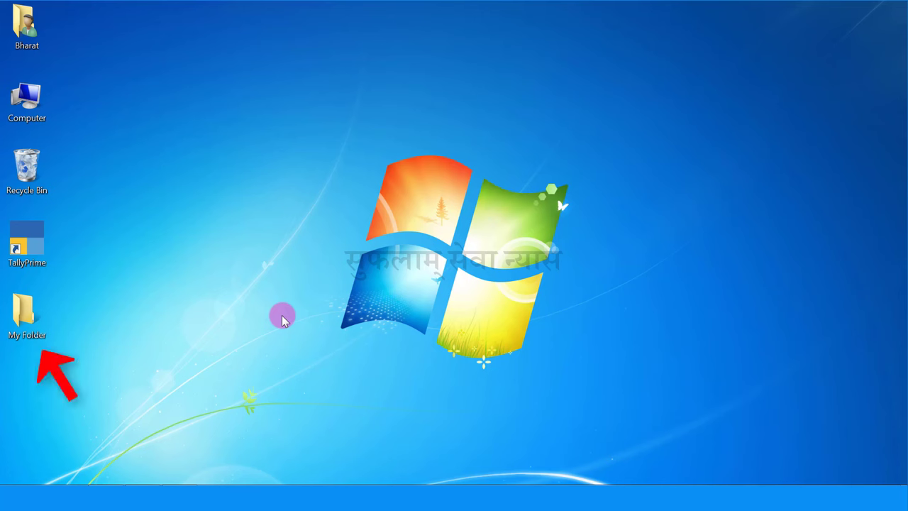
Open My Folder from the desktop to view its contents and close it, two times in a row
{"action": "double_click", "coordinate": [28, 328]}
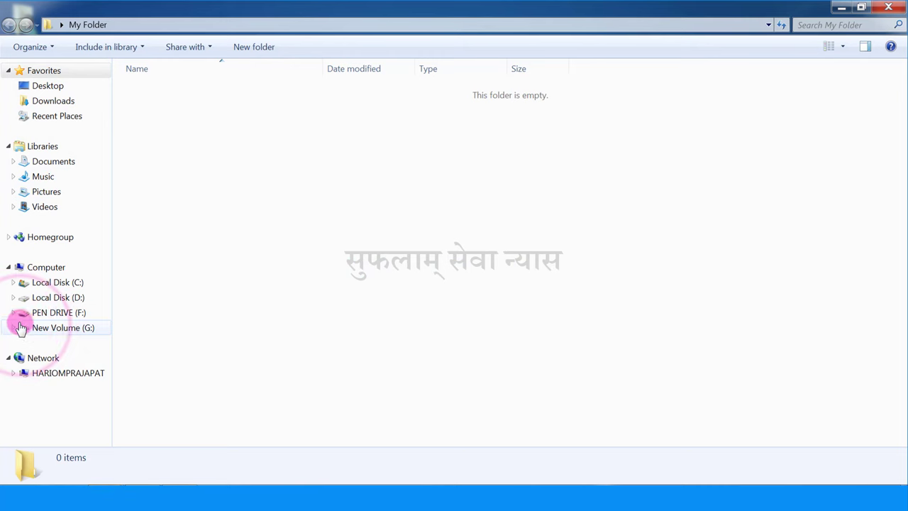
{"action": "left_click", "coordinate": [895, 9]}
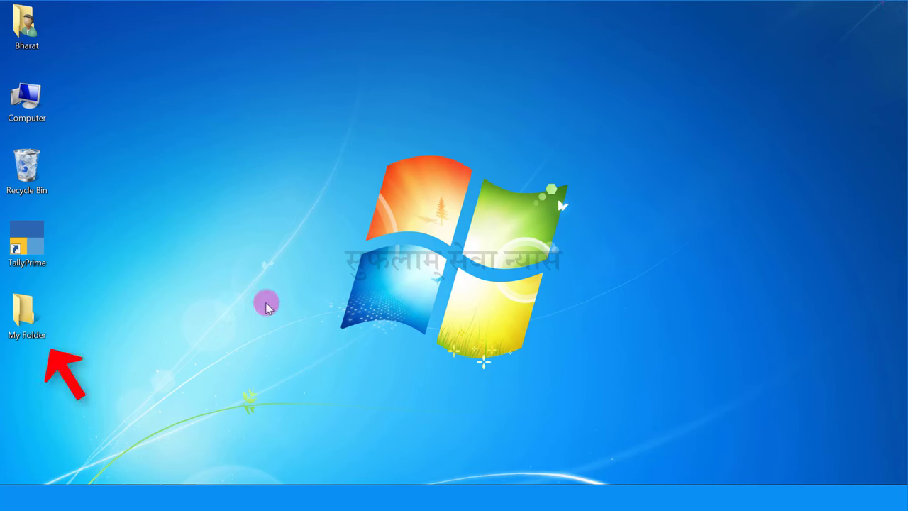
{"action": "right_click", "coordinate": [32, 319]}
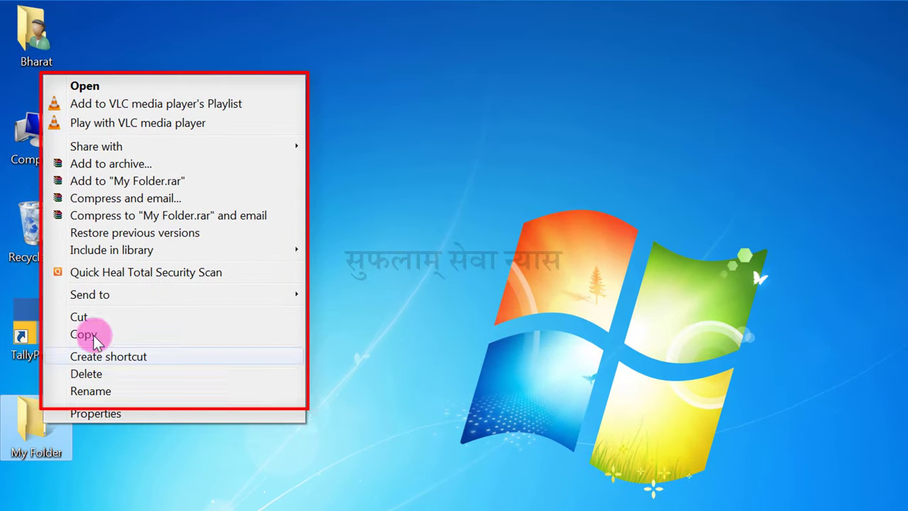
{"action": "left_click", "coordinate": [98, 87]}
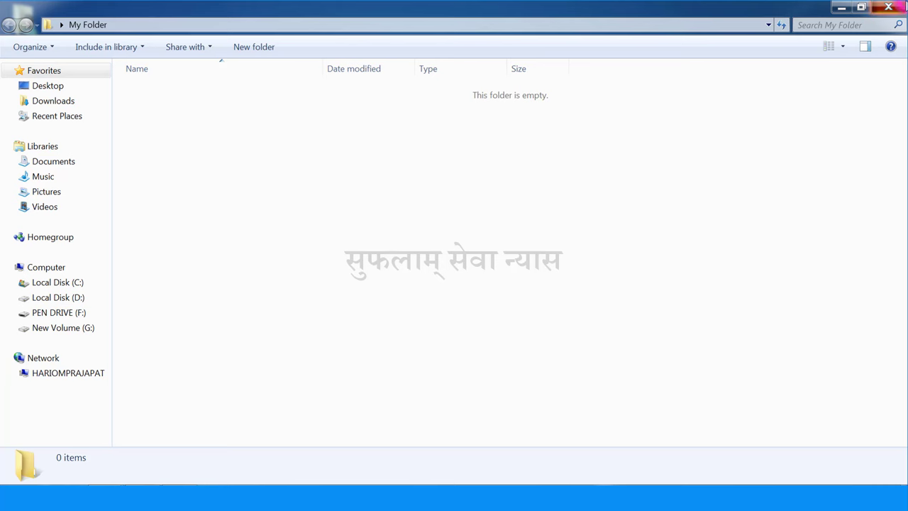
{"action": "left_click", "coordinate": [888, 6]}
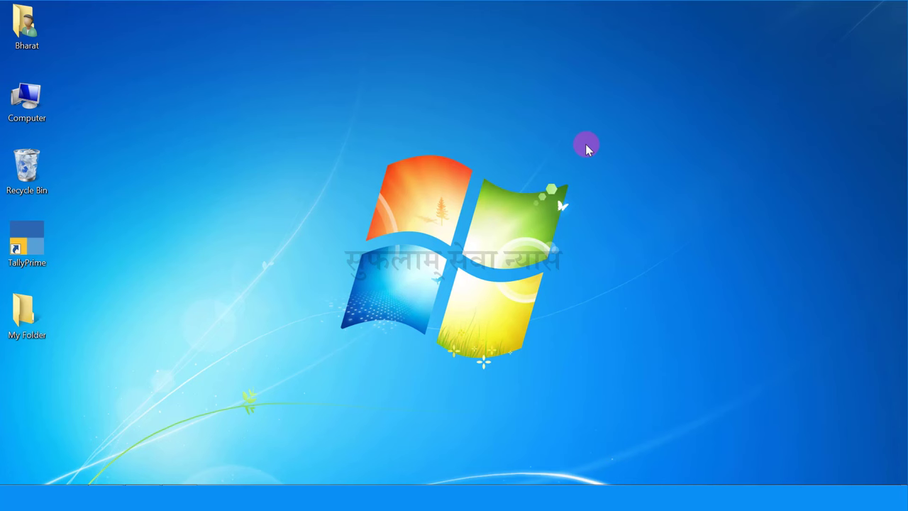
Rename the desktop folder My Folder as Personal
{"action": "left_click", "coordinate": [25, 319]}
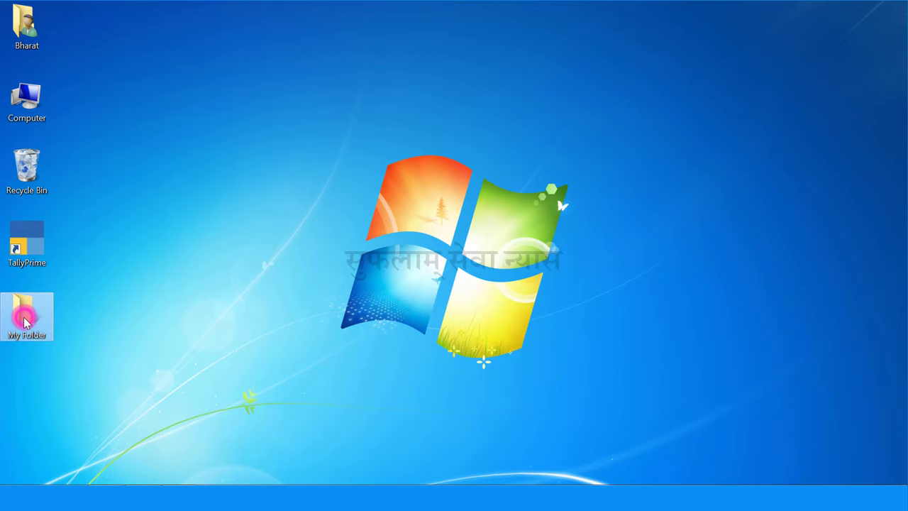
{"action": "right_click", "coordinate": [25, 320]}
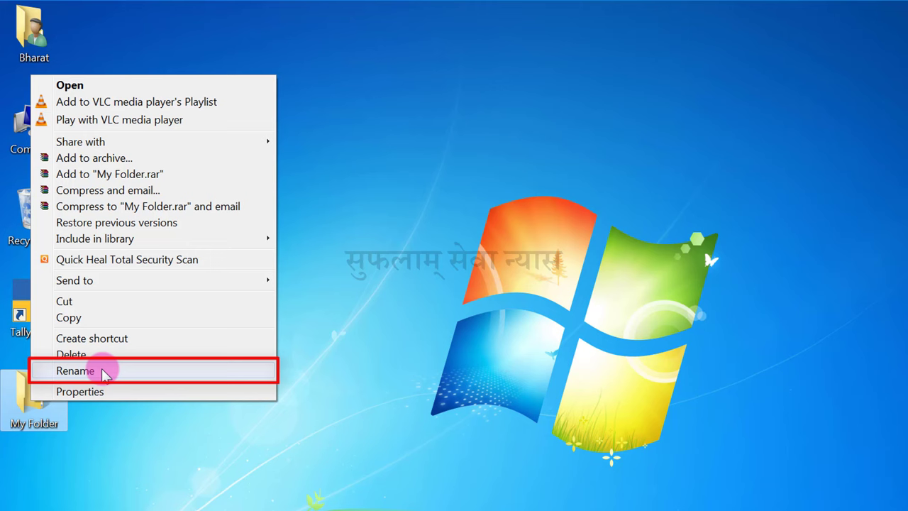
{"action": "left_click", "coordinate": [101, 370]}
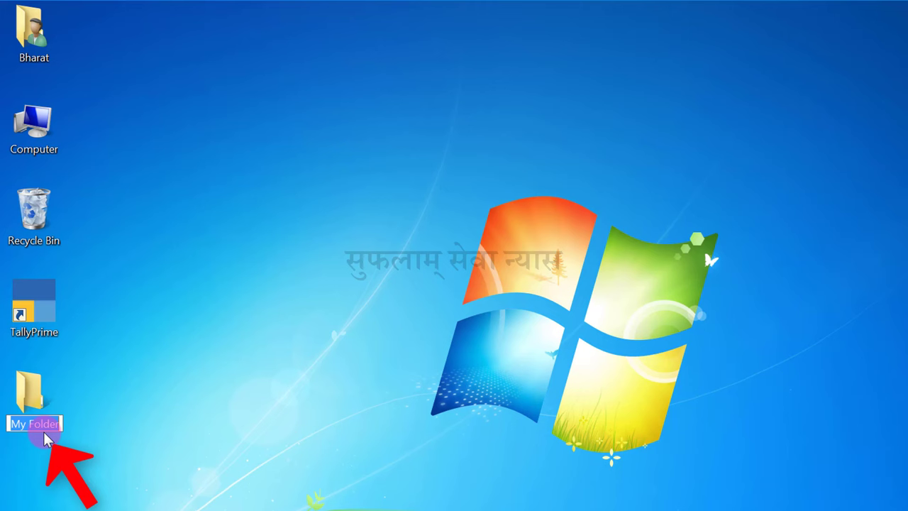
{"action": "type", "text": "Perso"}
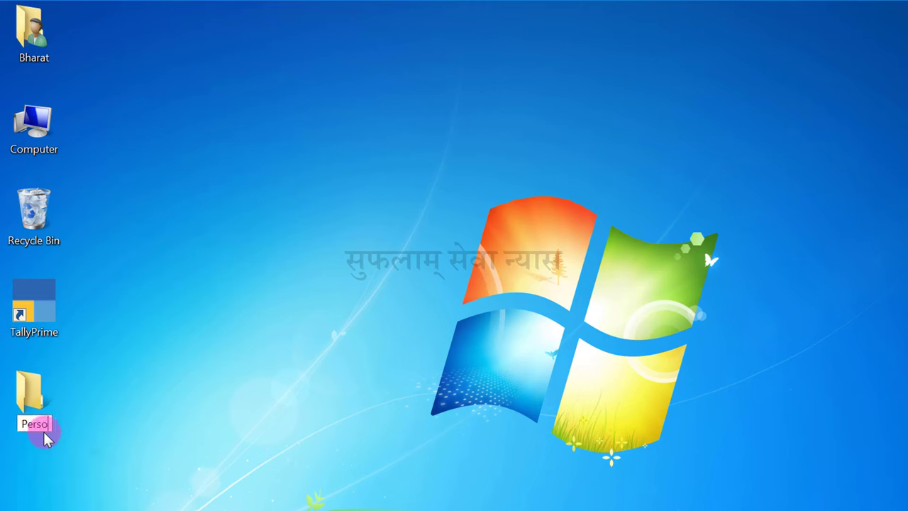
{"action": "type", "text": "nal"}
{"action": "key", "text": "Return"}
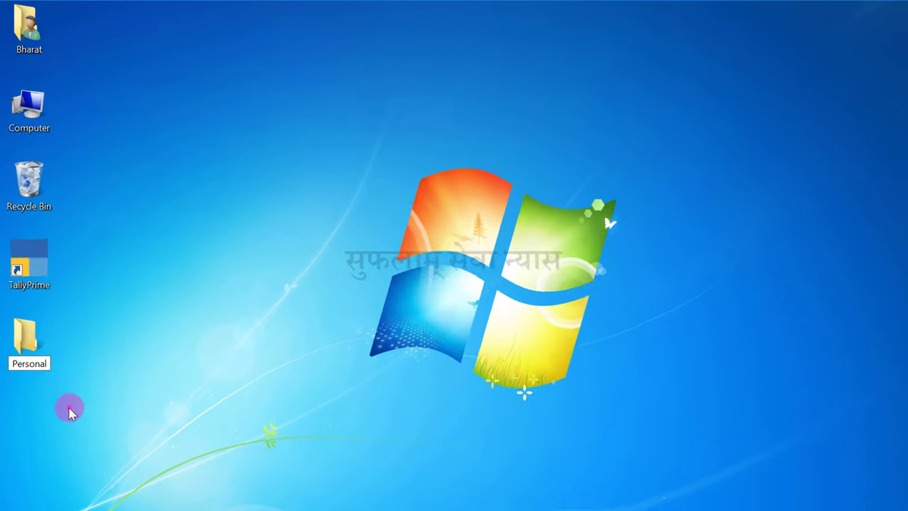
{"action": "left_click", "coordinate": [81, 474]}
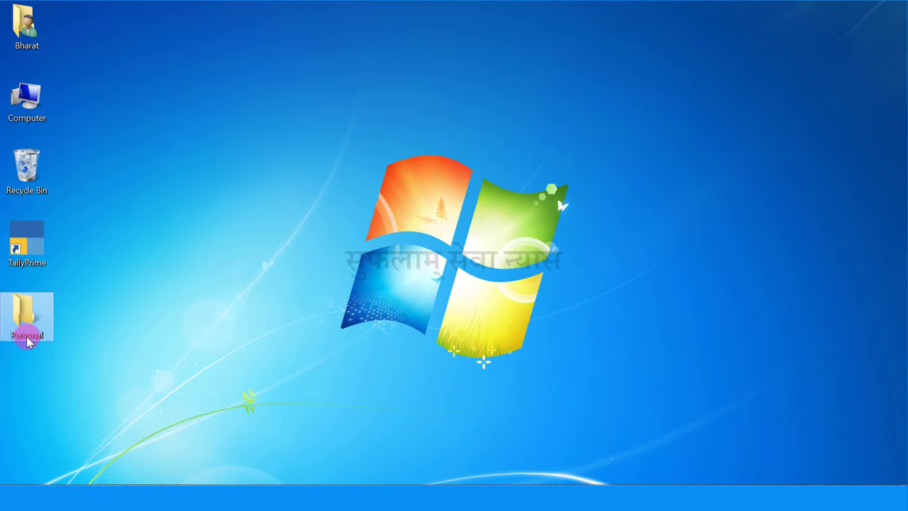
{"action": "mouse_move", "coordinate": [22, 338]}
{"action": "left_click", "coordinate": [72, 374]}
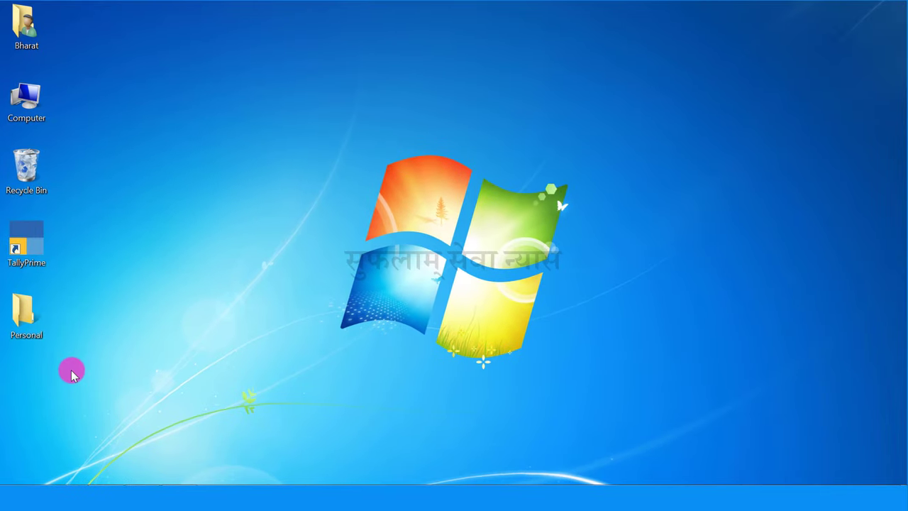
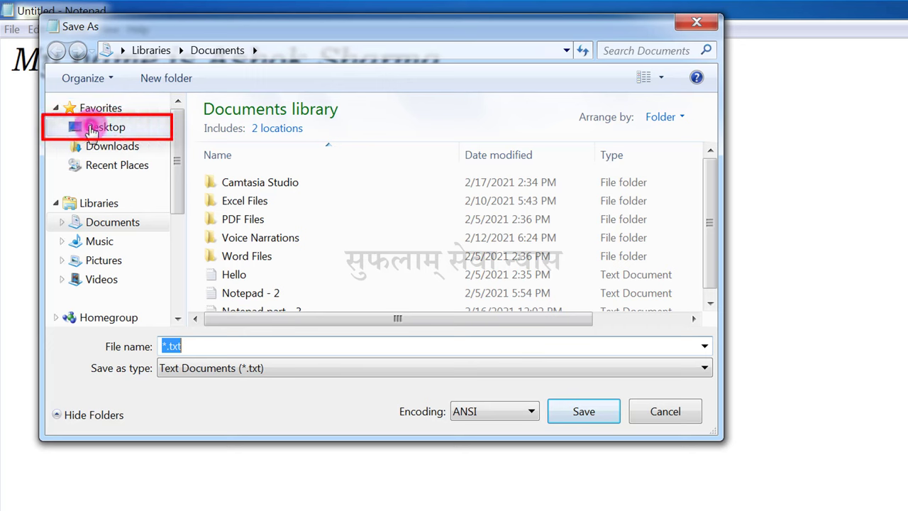
Save the untitled text document as My Name in the Personal folder on the desktop
{"action": "left_click", "coordinate": [91, 128]}
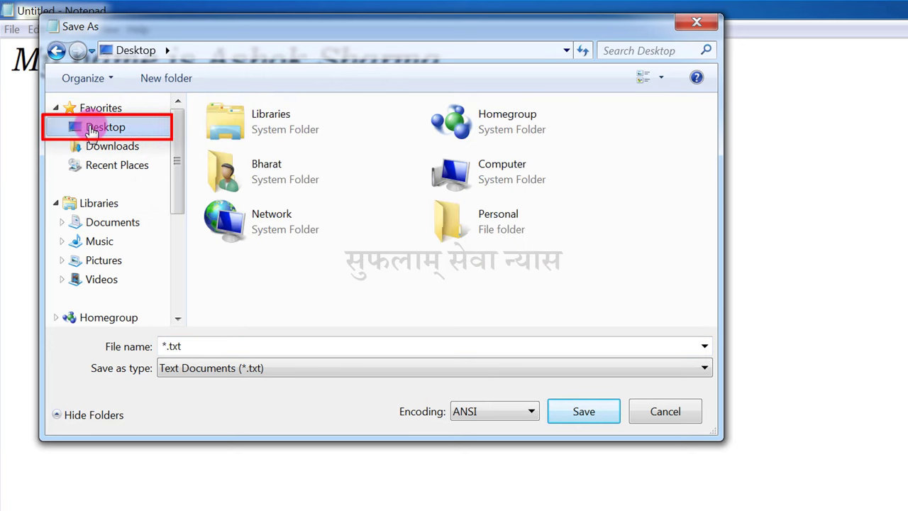
{"action": "double_click", "coordinate": [512, 231]}
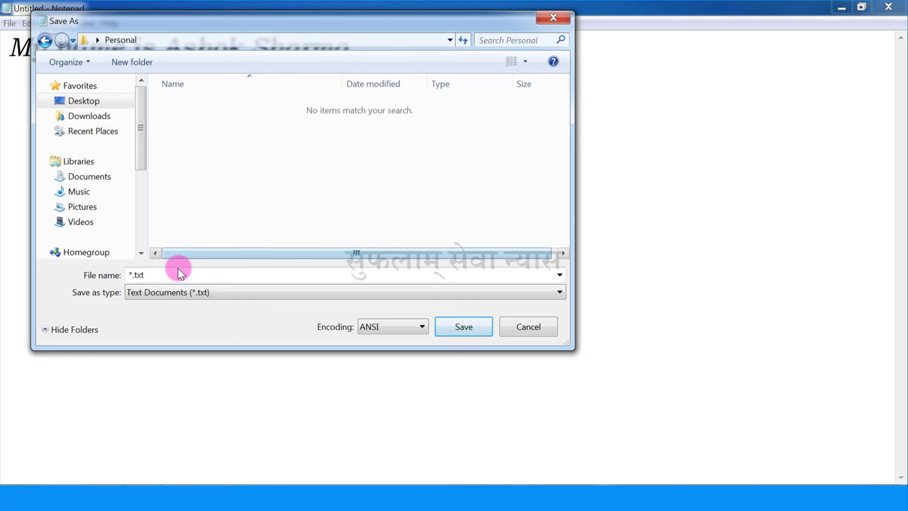
{"action": "double_click", "coordinate": [179, 274]}
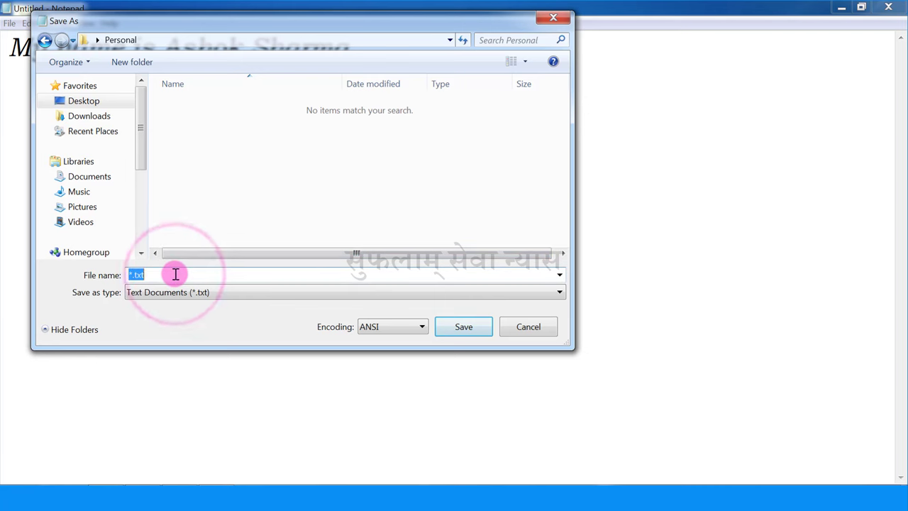
{"action": "type", "text": "My Name"}
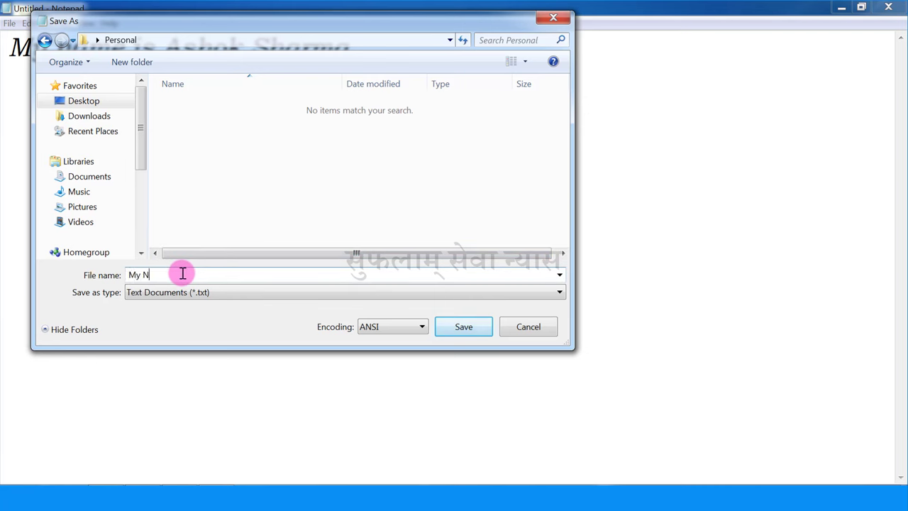
{"action": "left_click", "coordinate": [466, 327]}
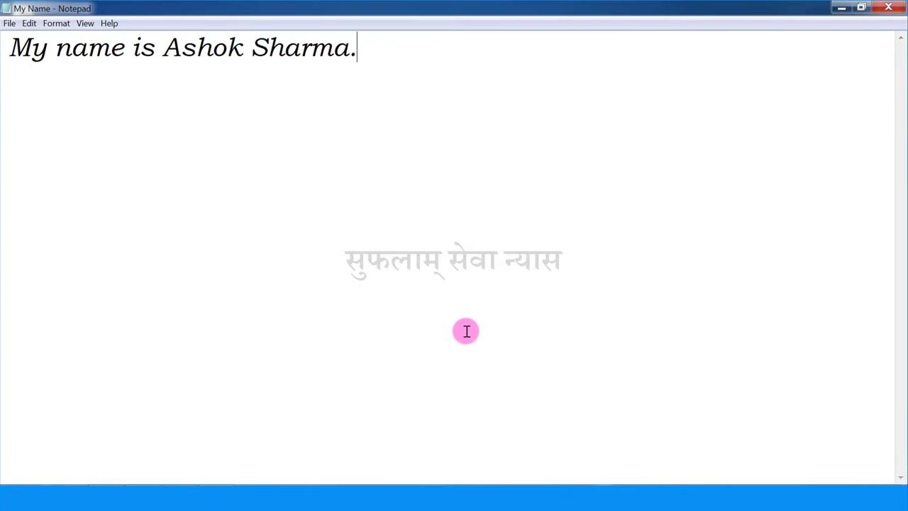
Close Notepad and open the Personal folder on the desktop to check the saved file
{"action": "left_click", "coordinate": [888, 7]}
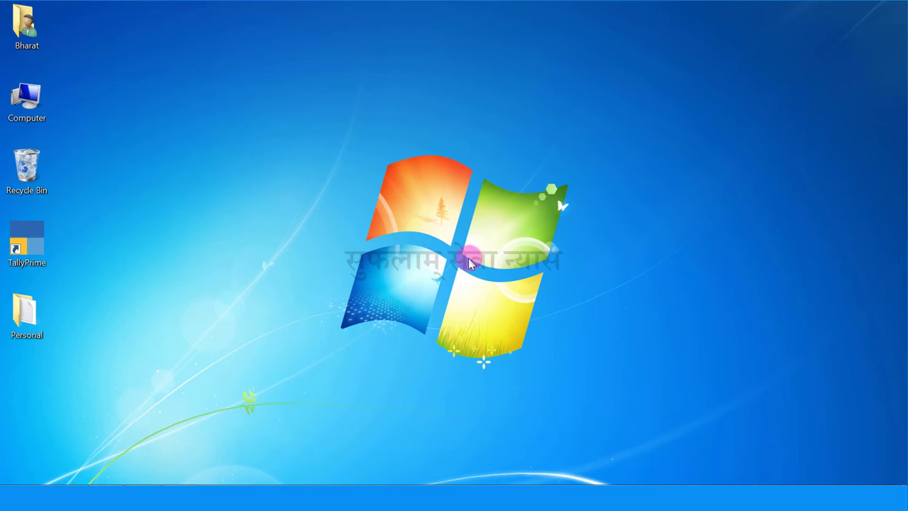
{"action": "double_click", "coordinate": [27, 312]}
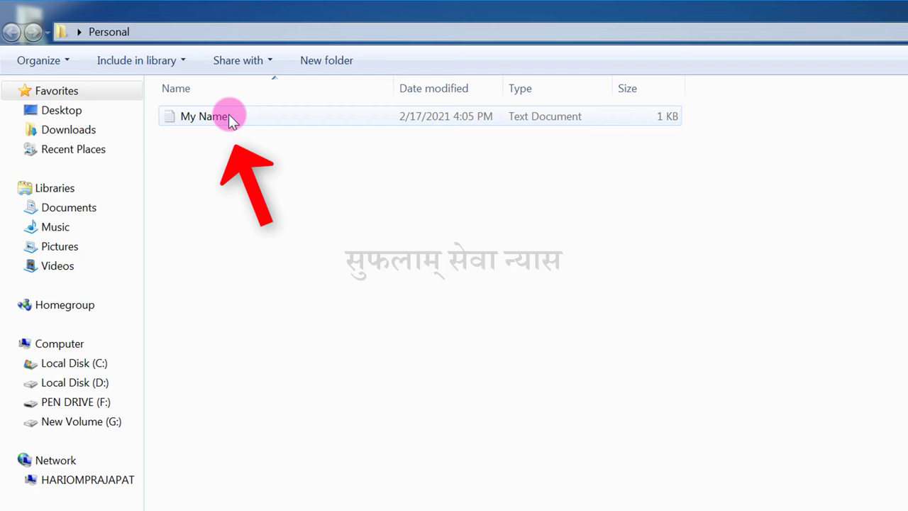
Open the My Name text file from the Personal folder, view it maximized, and close both the file and the folder window
{"action": "double_click", "coordinate": [228, 117]}
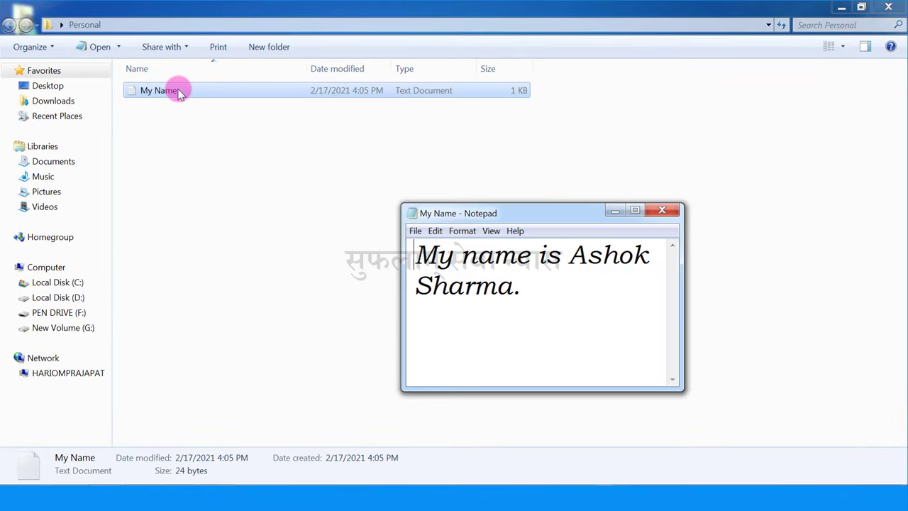
{"action": "left_click", "coordinate": [634, 210]}
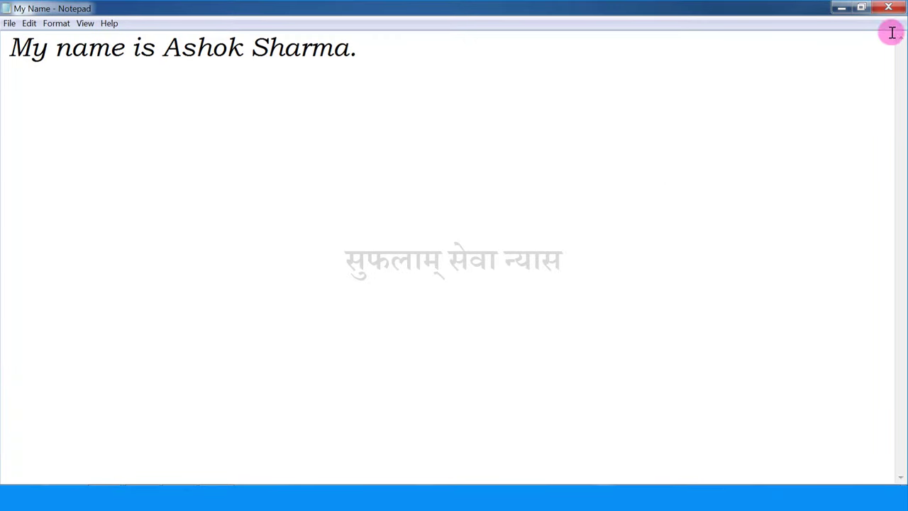
{"action": "left_click", "coordinate": [894, 7]}
{"action": "left_click", "coordinate": [895, 8]}
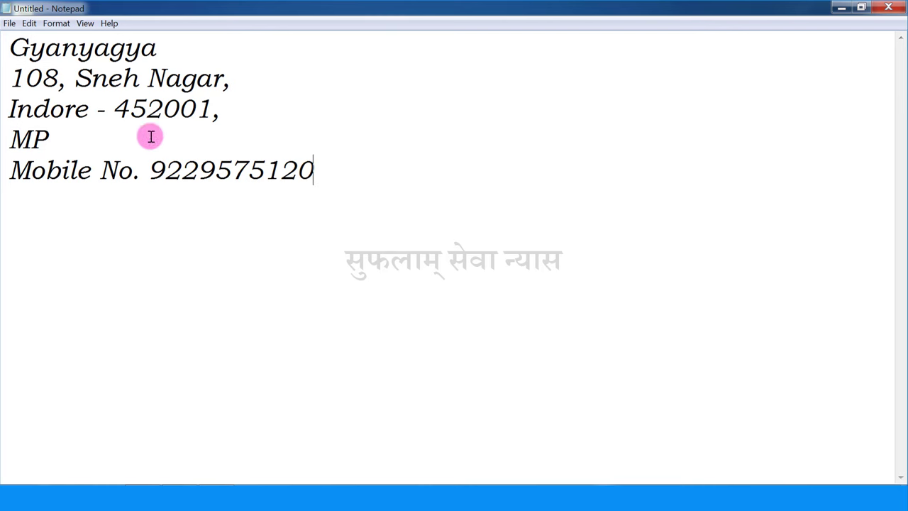
Start saving the untitled address document and browse to the Personal folder on the desktop as the save location
{"action": "left_click", "coordinate": [10, 25]}
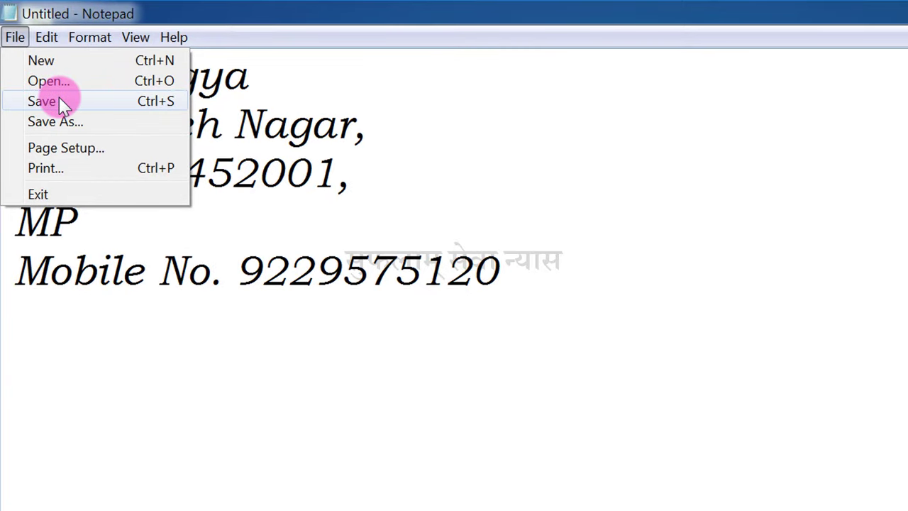
{"action": "left_click", "coordinate": [56, 103]}
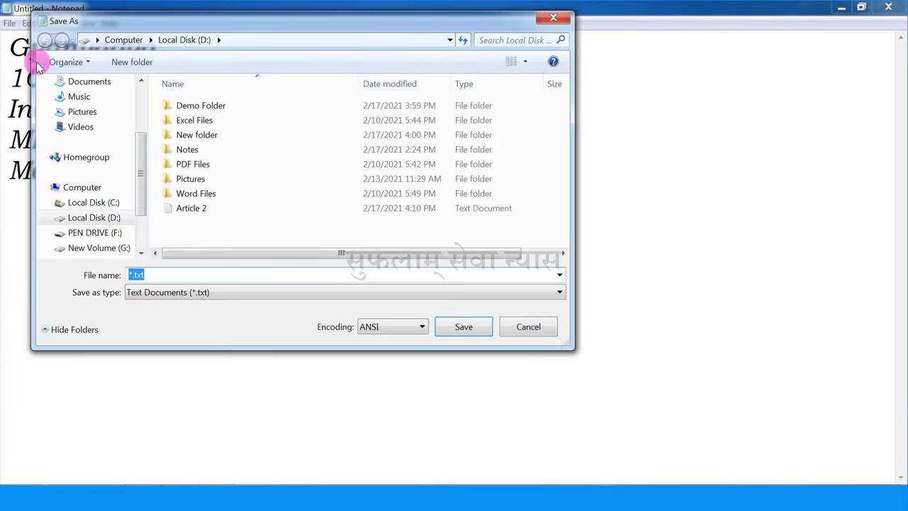
{"action": "left_click", "coordinate": [97, 39]}
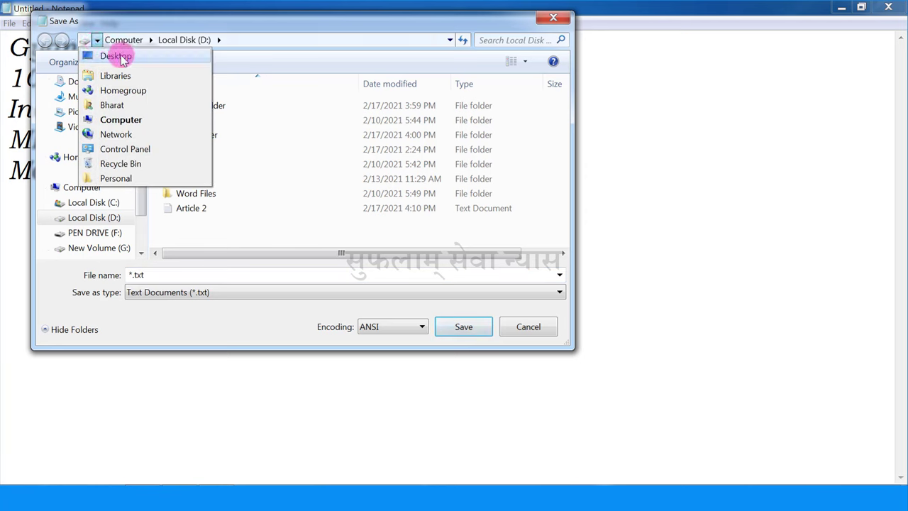
{"action": "left_click", "coordinate": [115, 57]}
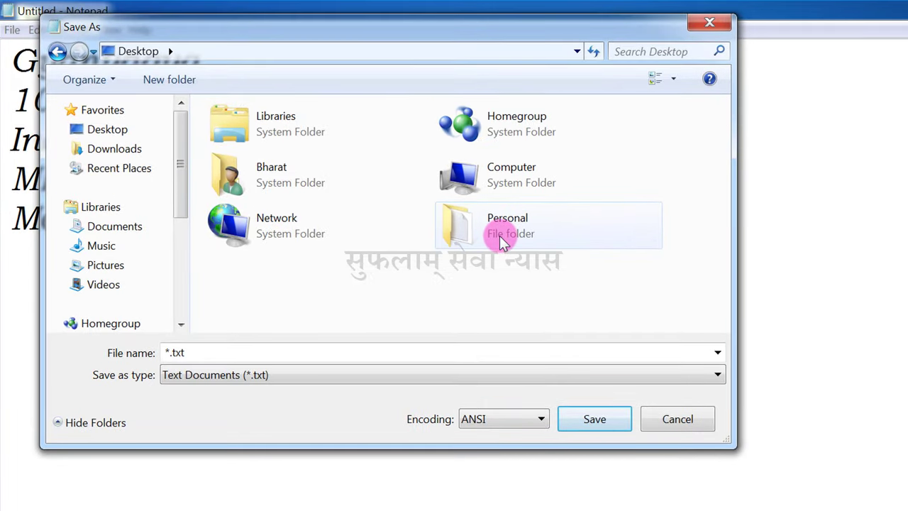
{"action": "double_click", "coordinate": [499, 235]}
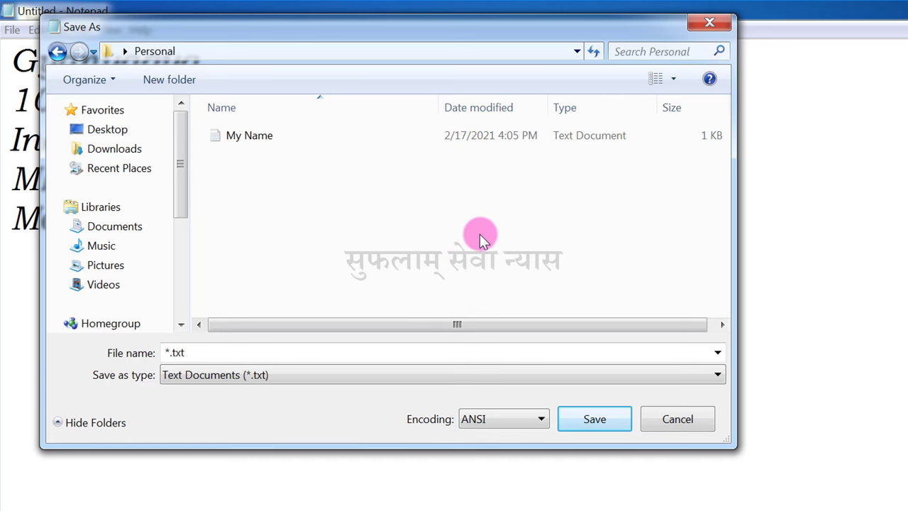
Create a new folder named Address inside the Personal folder from within the save dialog
{"action": "right_click", "coordinate": [310, 194]}
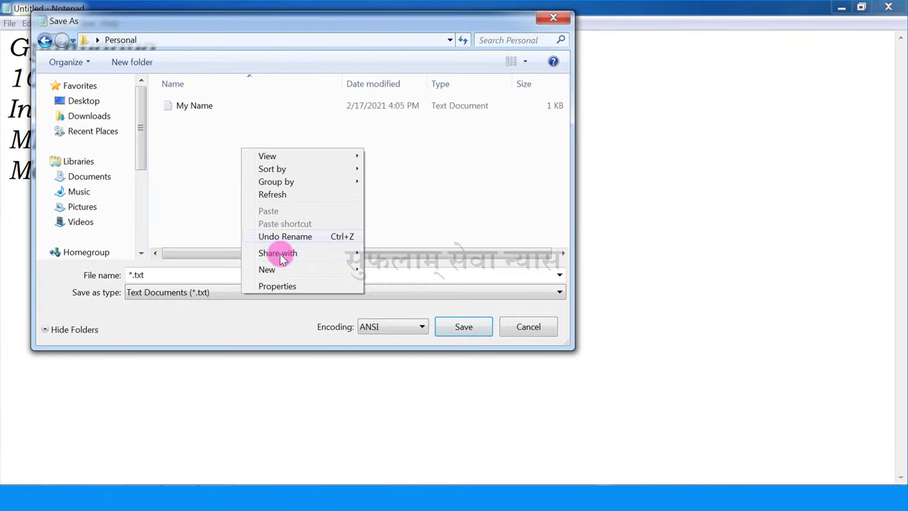
{"action": "mouse_move", "coordinate": [300, 268]}
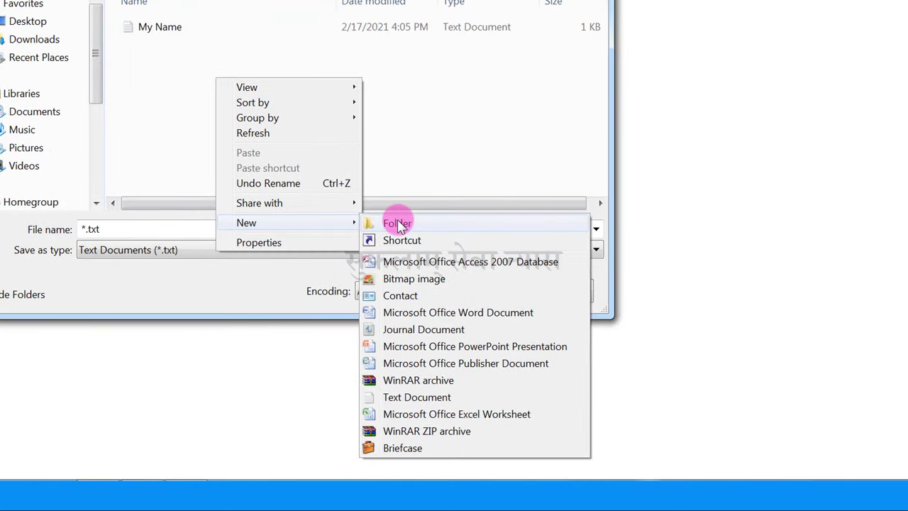
{"action": "left_click", "coordinate": [397, 224]}
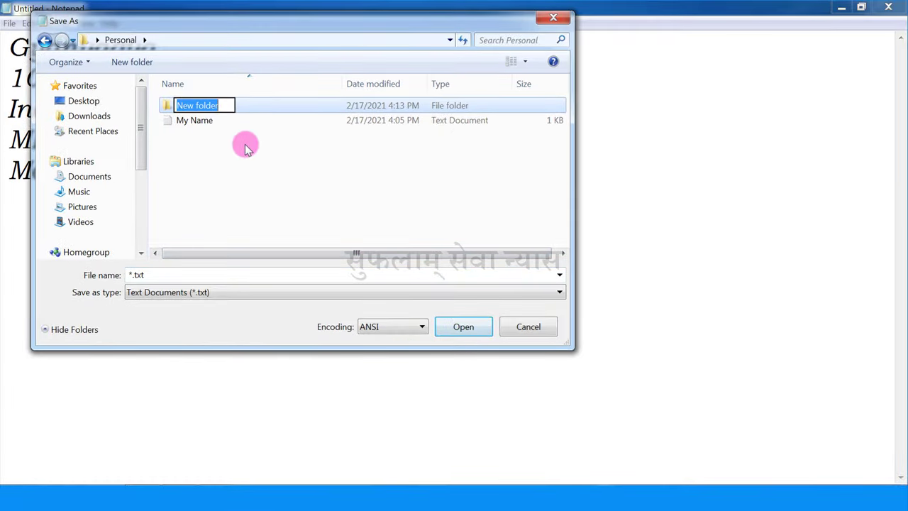
{"action": "type", "text": "Address"}
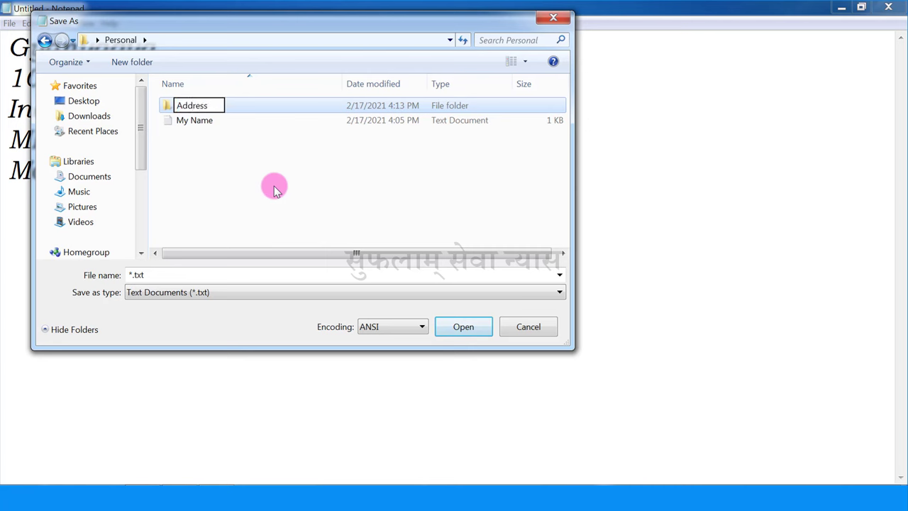
{"action": "key", "text": "Return"}
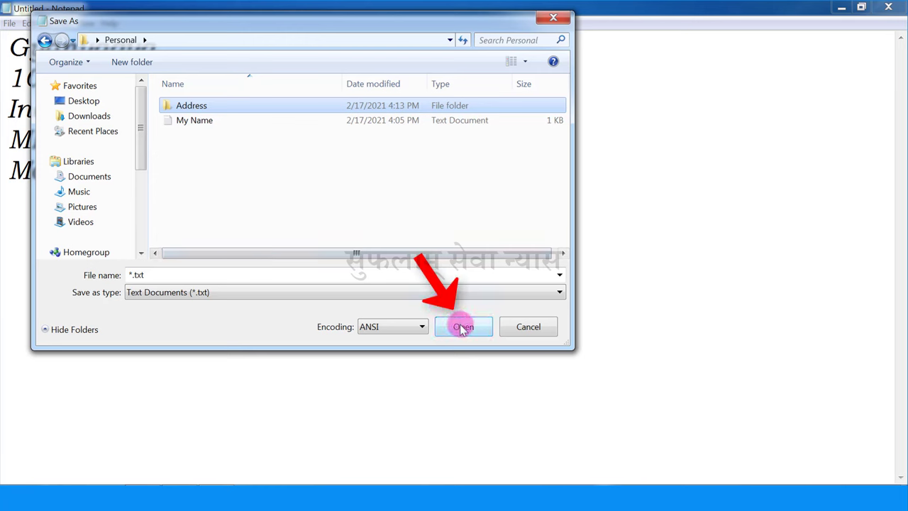
Save the text document as Gyanyagya Address inside the new Address folder
{"action": "left_click", "coordinate": [462, 327]}
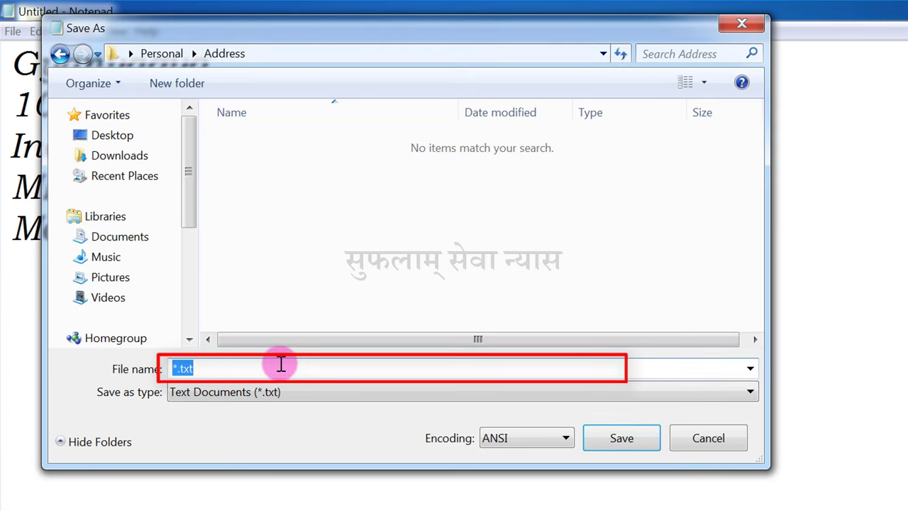
{"action": "type", "text": "Gyanyagya Address"}
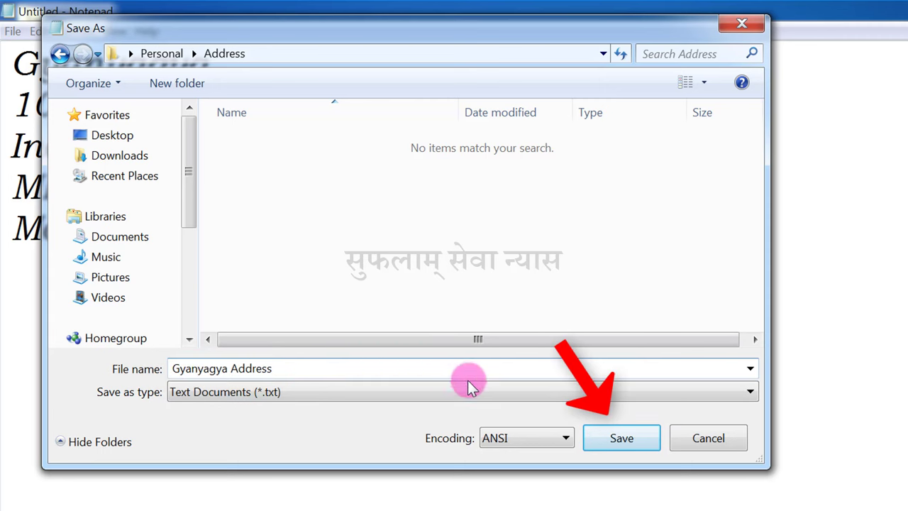
{"action": "left_click", "coordinate": [621, 438]}
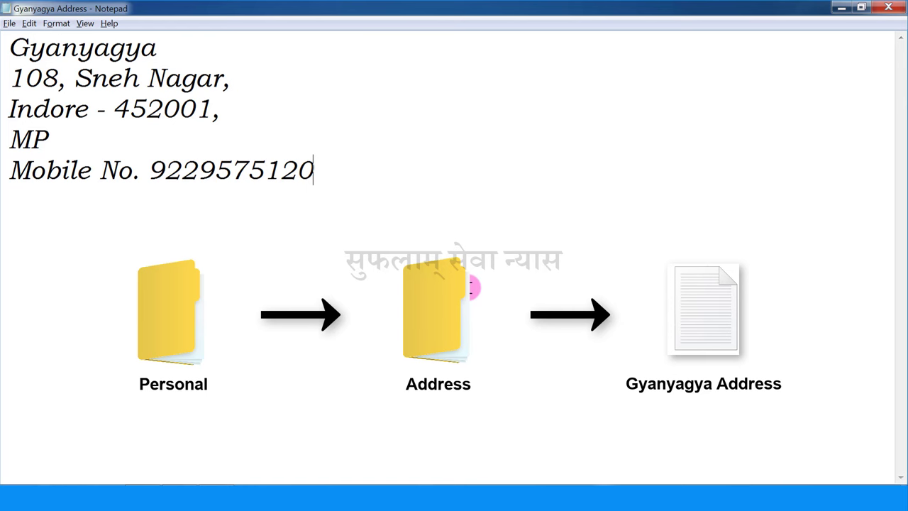
Close Notepad, open the Address folder inside the desktop's Personal folder, and select the Gyanyagya Address file
{"action": "left_click", "coordinate": [881, 7]}
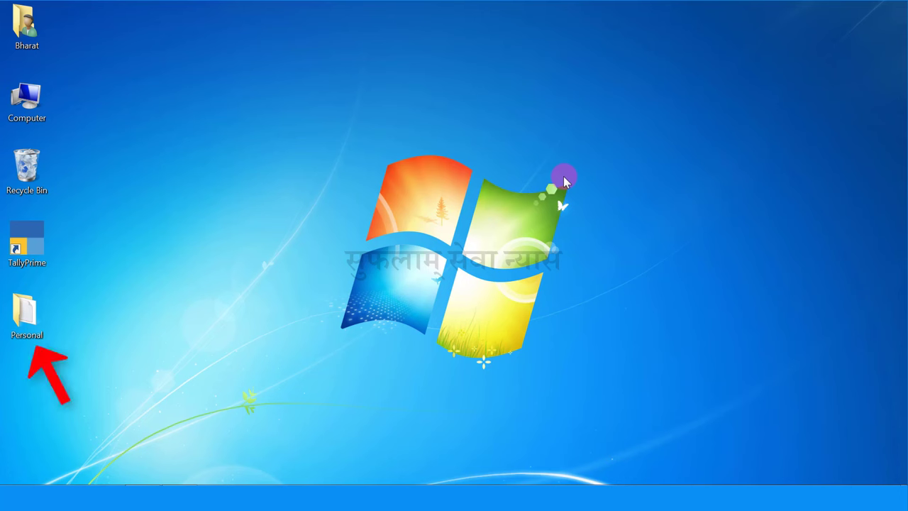
{"action": "double_click", "coordinate": [27, 311]}
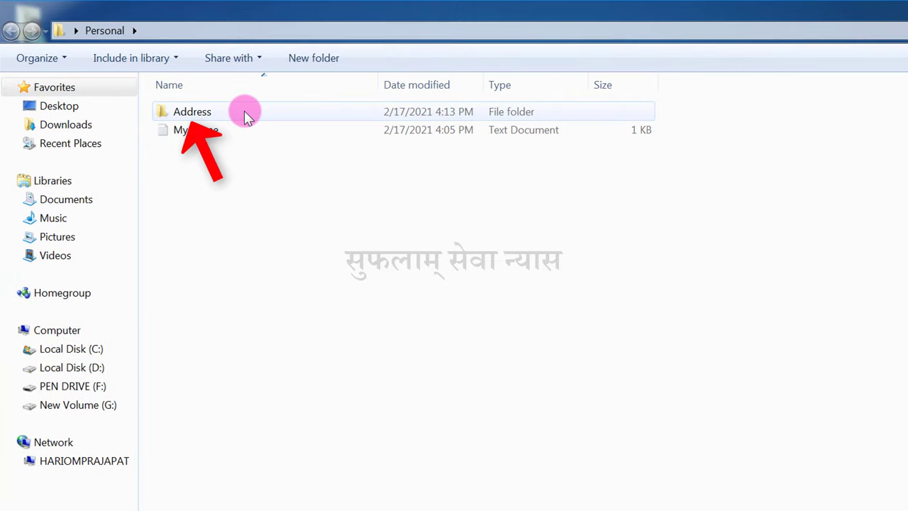
{"action": "double_click", "coordinate": [197, 90]}
{"action": "left_click", "coordinate": [248, 113]}
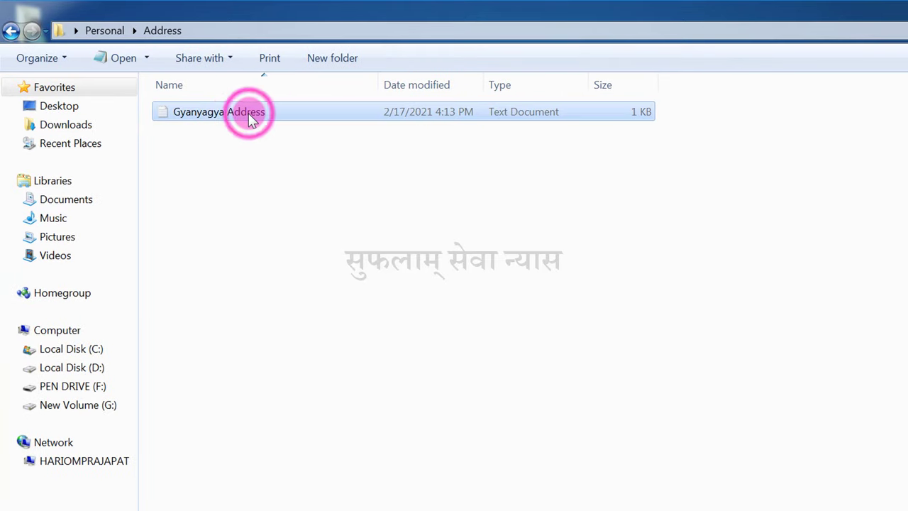